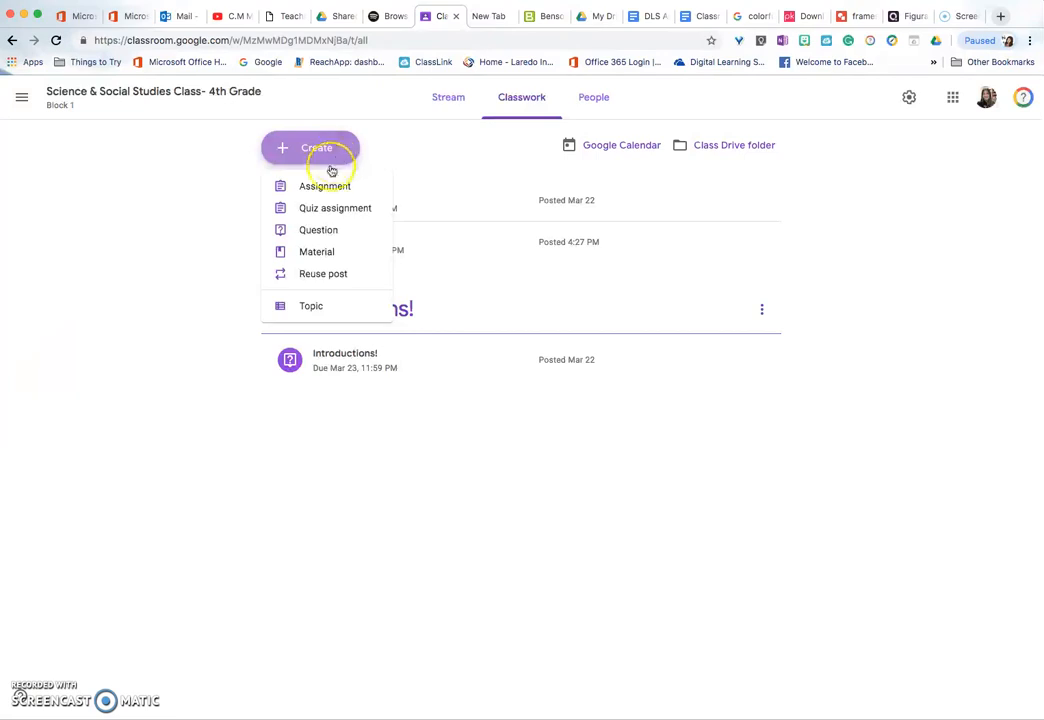
# Step: Create a quiz assignment titled "Quiz 1" with the instructions "Write some instructions here."
pyautogui.click(338, 211)
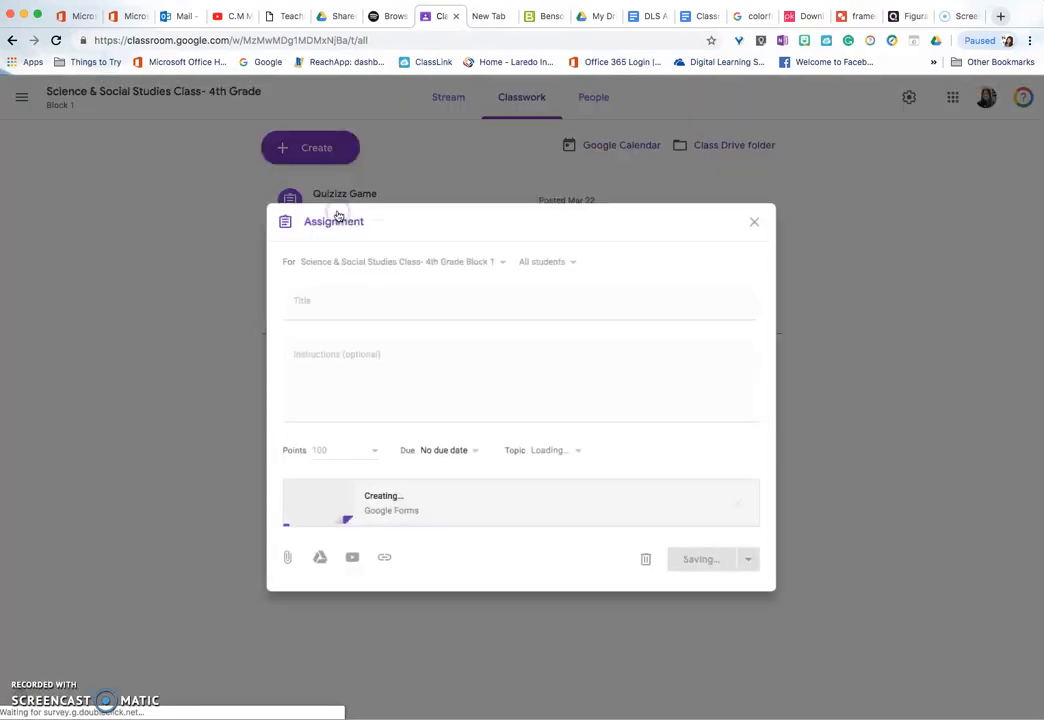
pyautogui.click(329, 268)
pyautogui.write('Quiz 1')
pyautogui.click(340, 316)
pyautogui.write('Write some instructions here.')
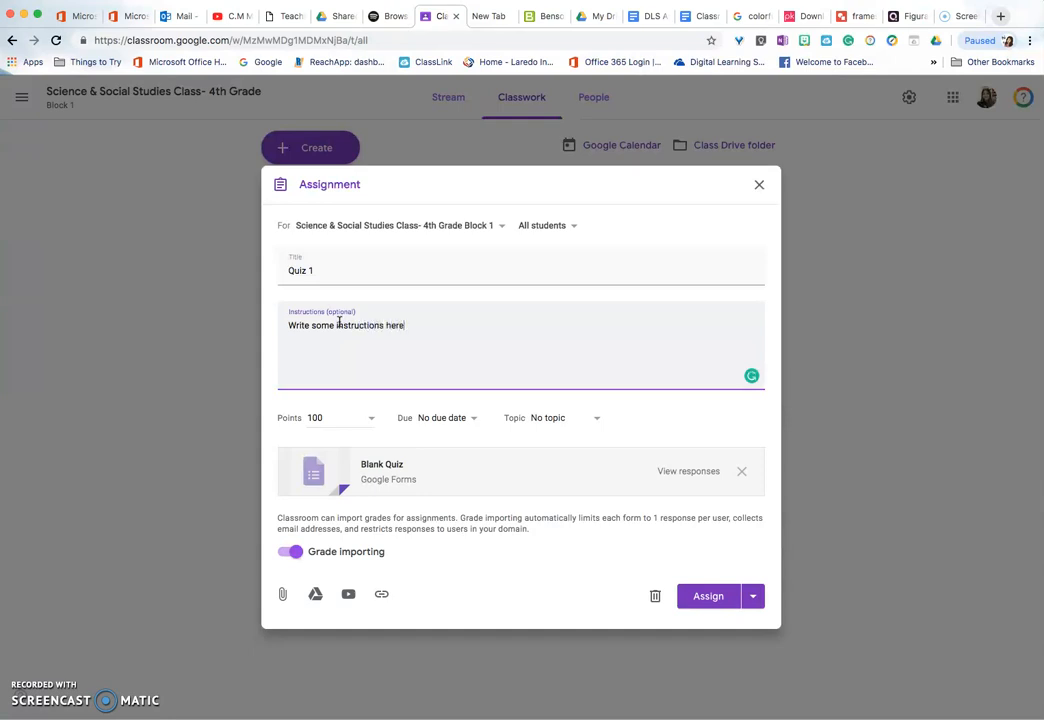
# Step: Set the assignment's due date to Apr 8, 2019 with a due time of 11:59 PM
pyautogui.click(370, 419)
pyautogui.click(473, 420)
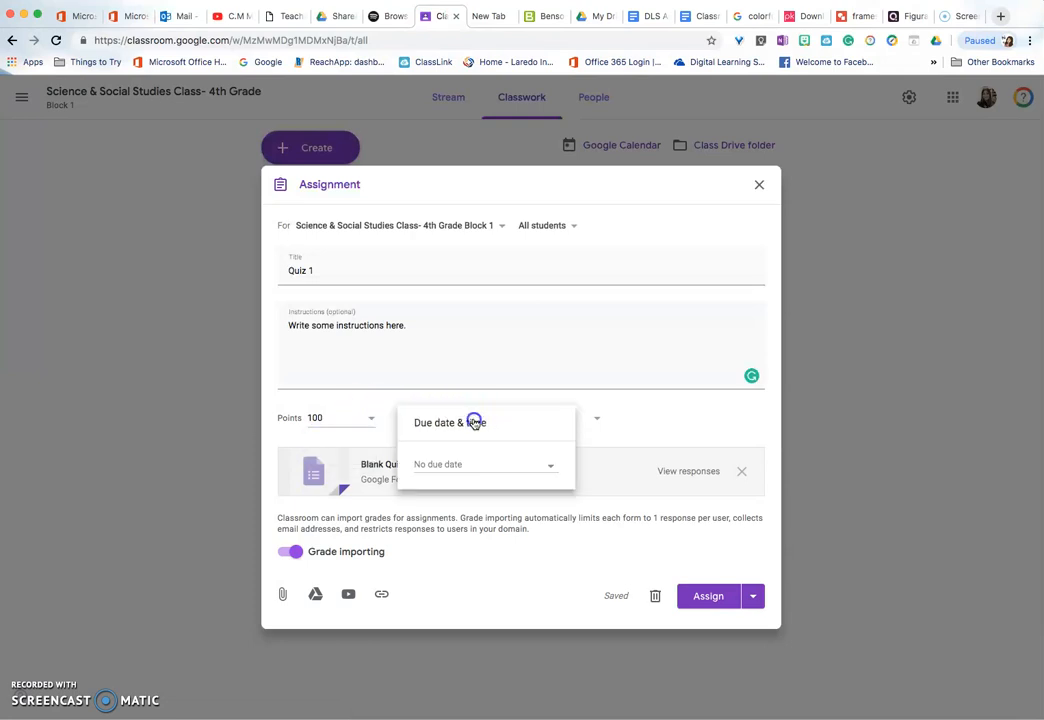
pyautogui.click(530, 466)
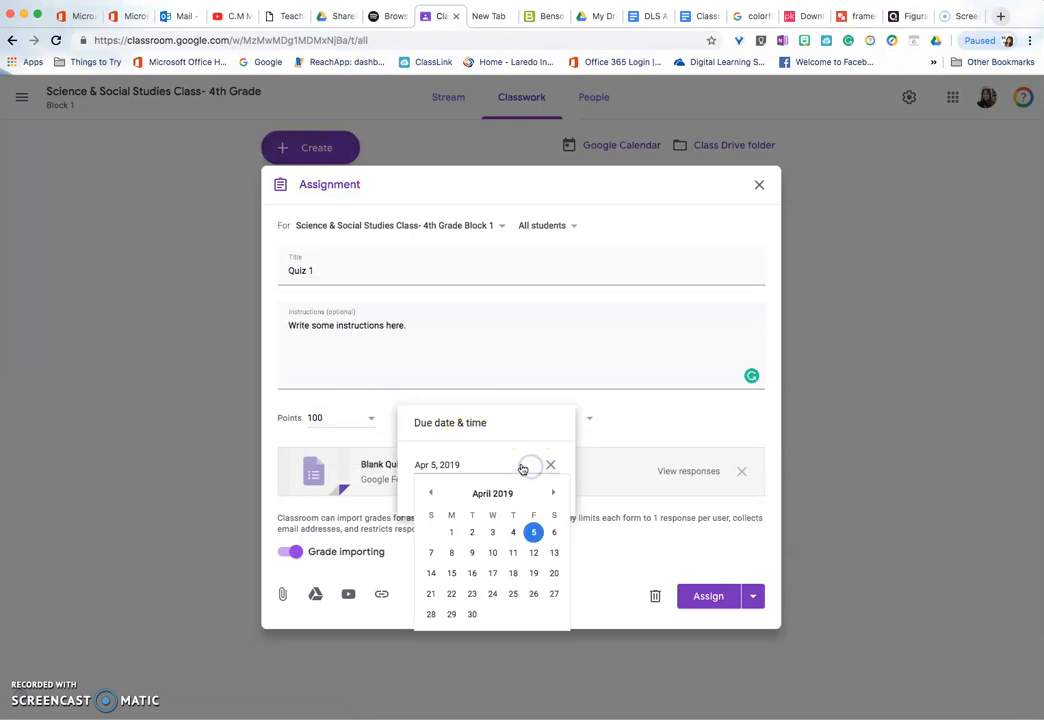
pyautogui.click(452, 555)
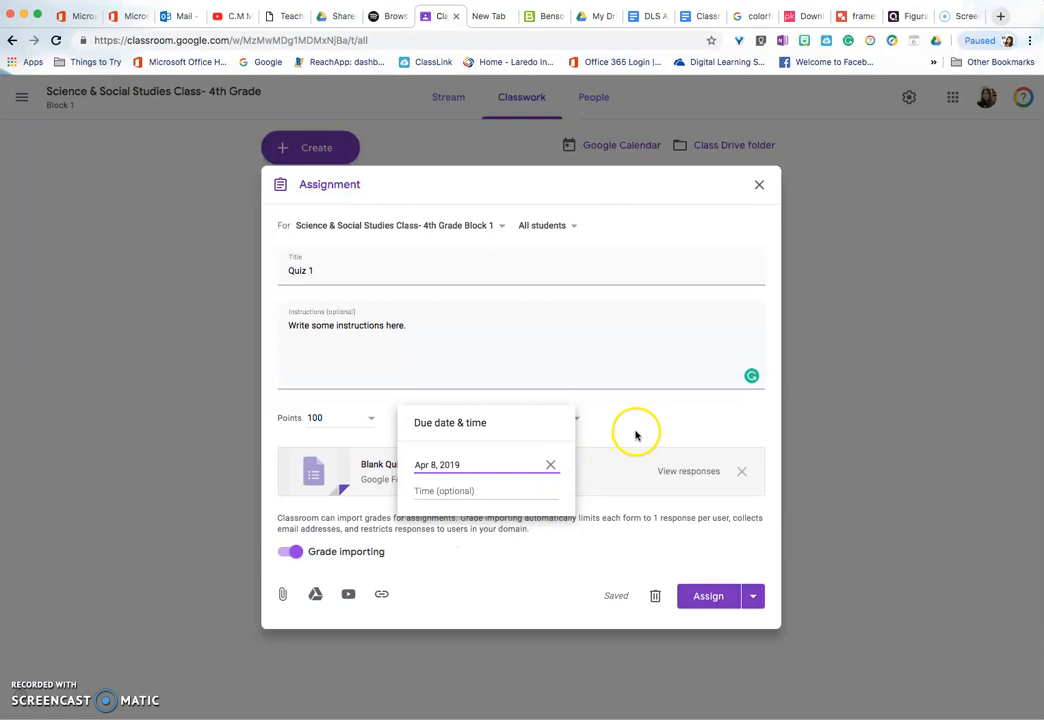
pyautogui.click(475, 491)
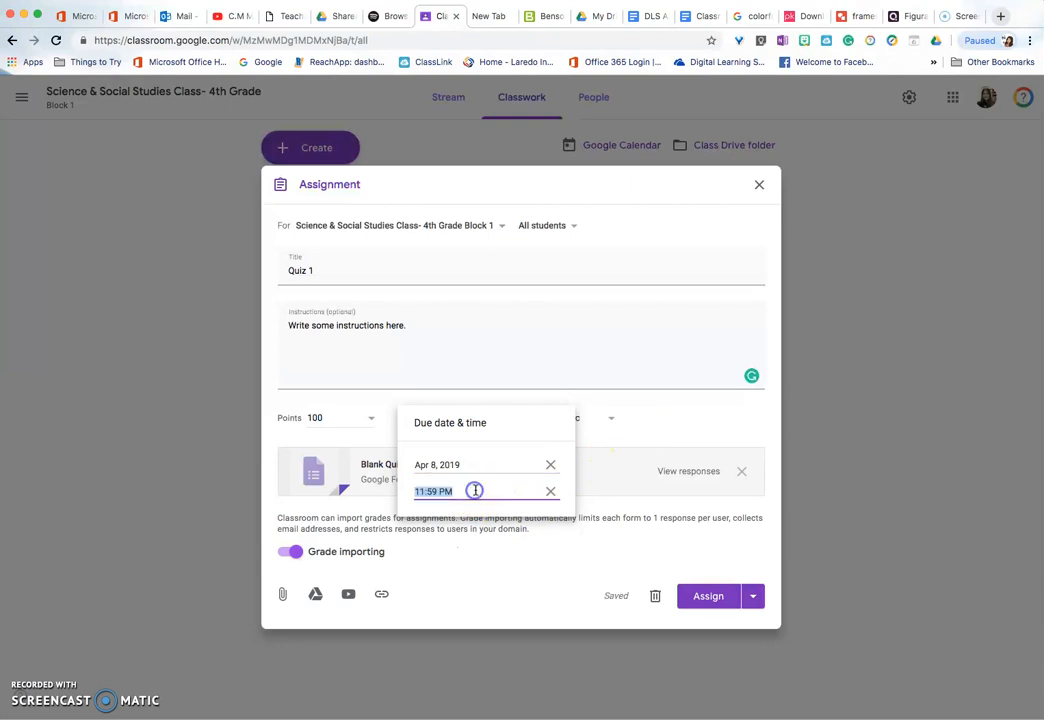
pyautogui.click(651, 428)
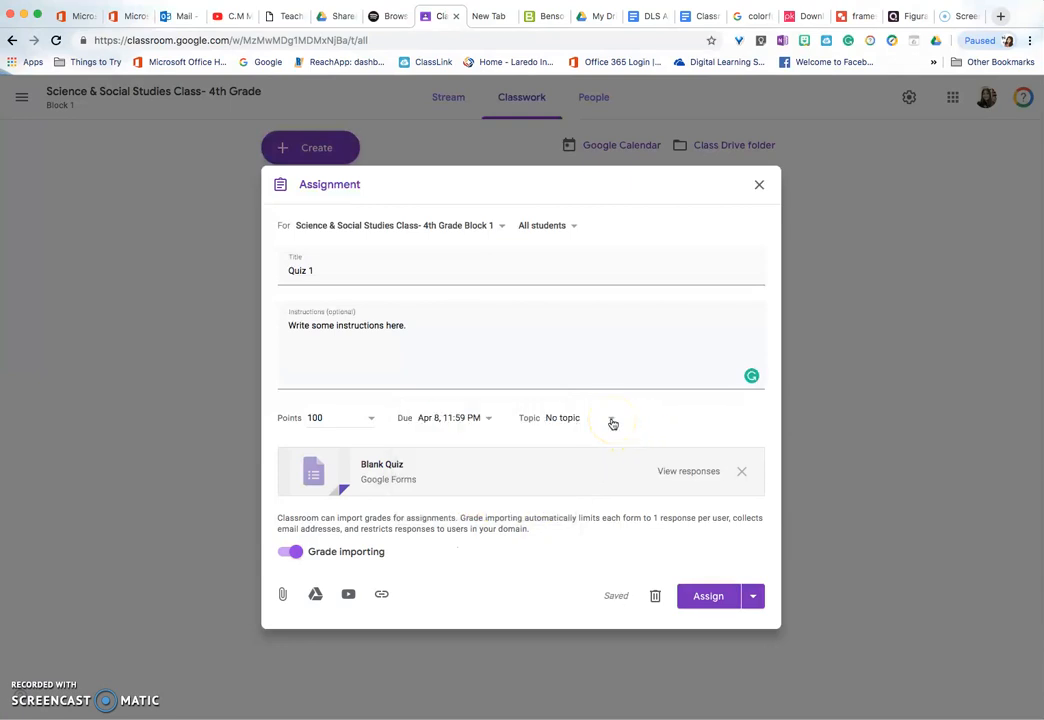
# Step: Create a new topic named "Unit 1" for the assignment, and switch grade importing off and back on
pyautogui.click(612, 423)
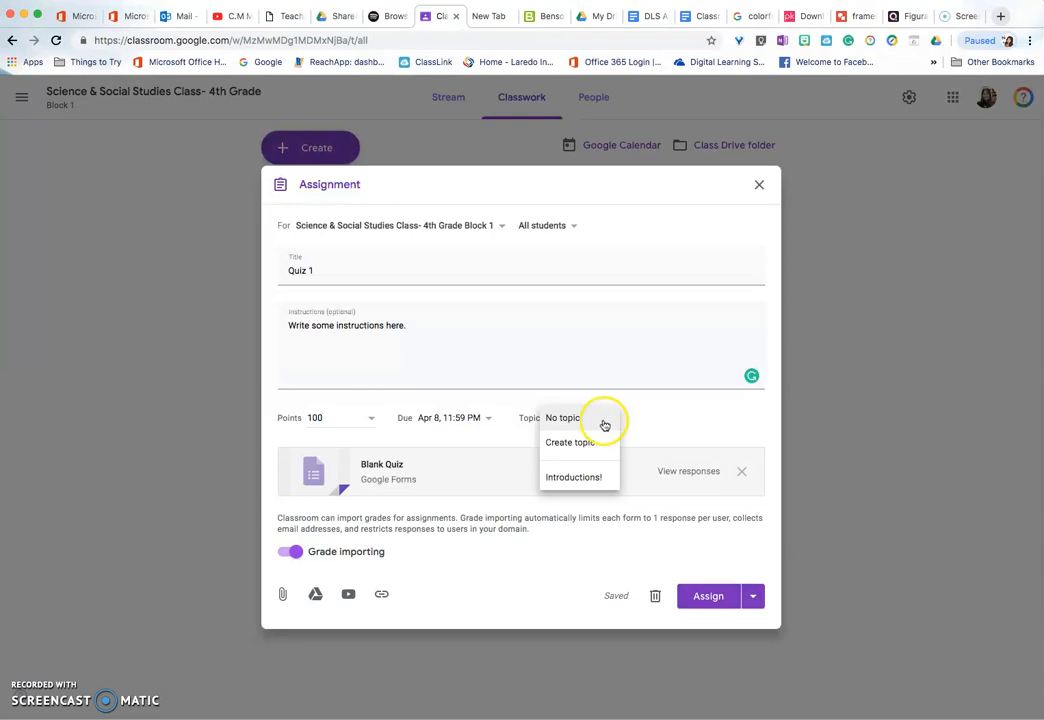
pyautogui.click(583, 445)
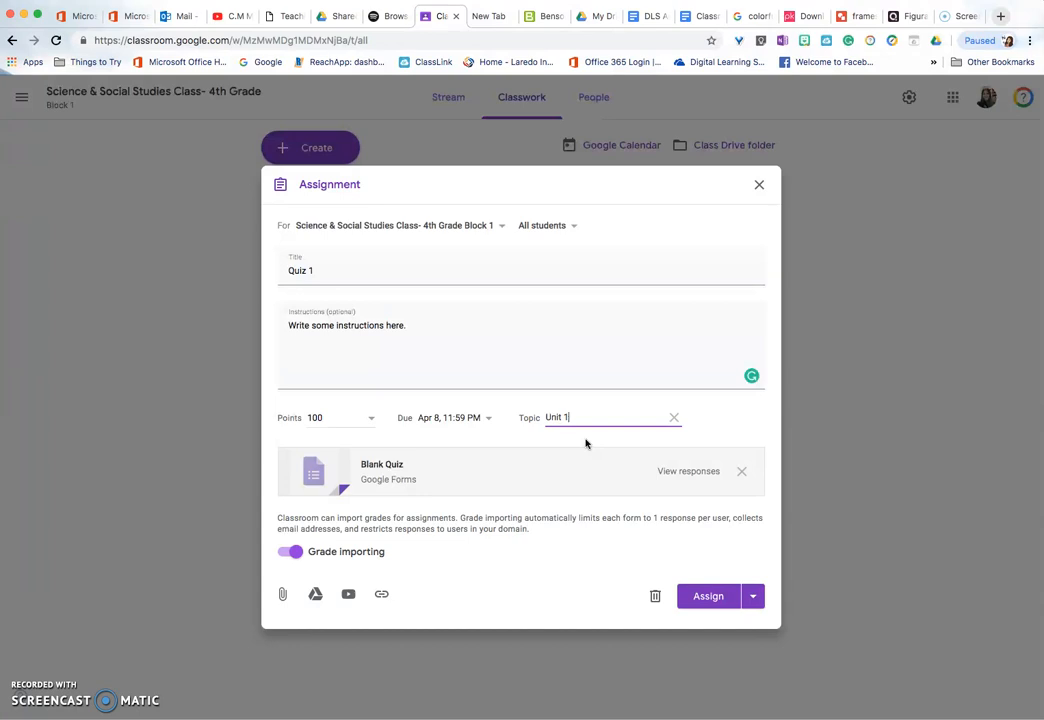
pyautogui.click(712, 426)
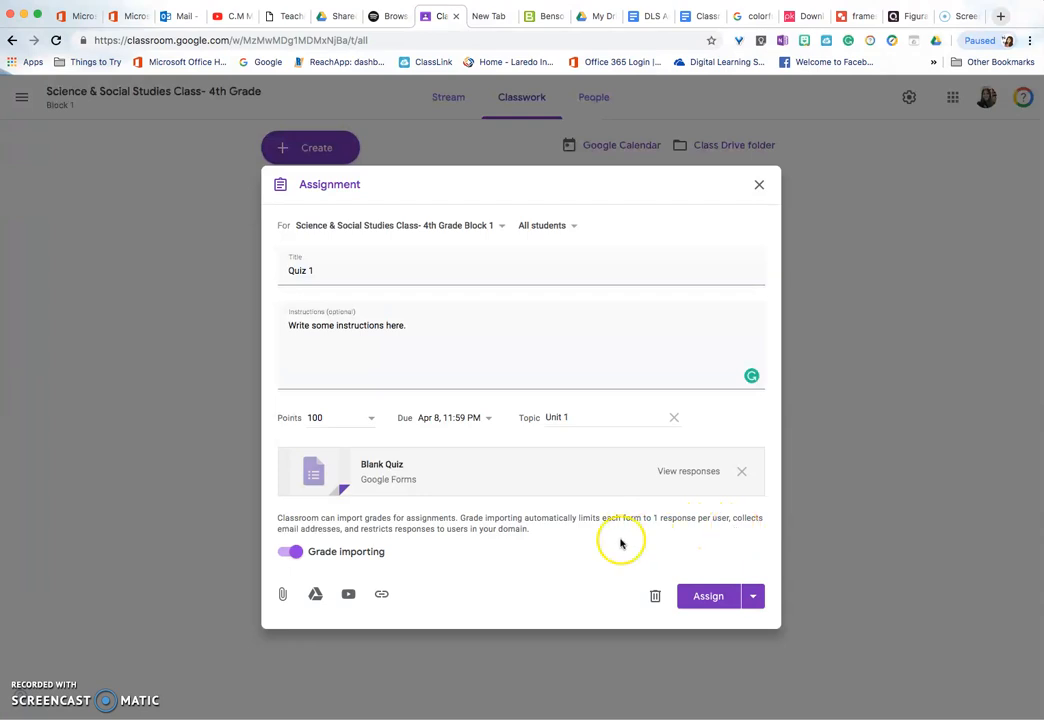
pyautogui.click(285, 555)
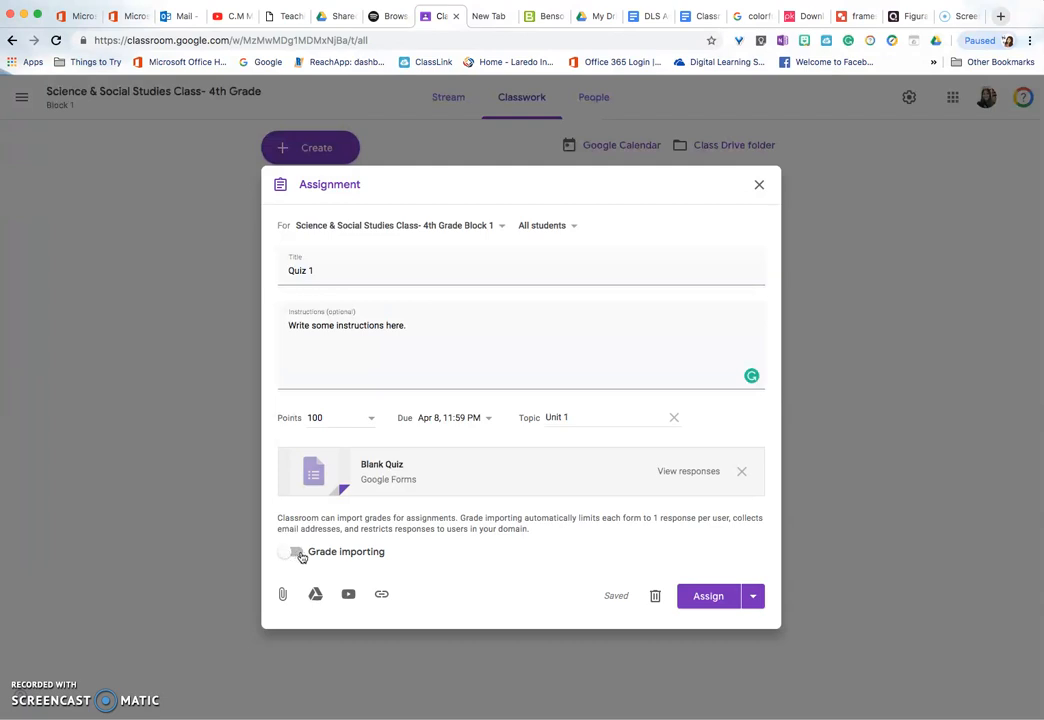
pyautogui.click(296, 553)
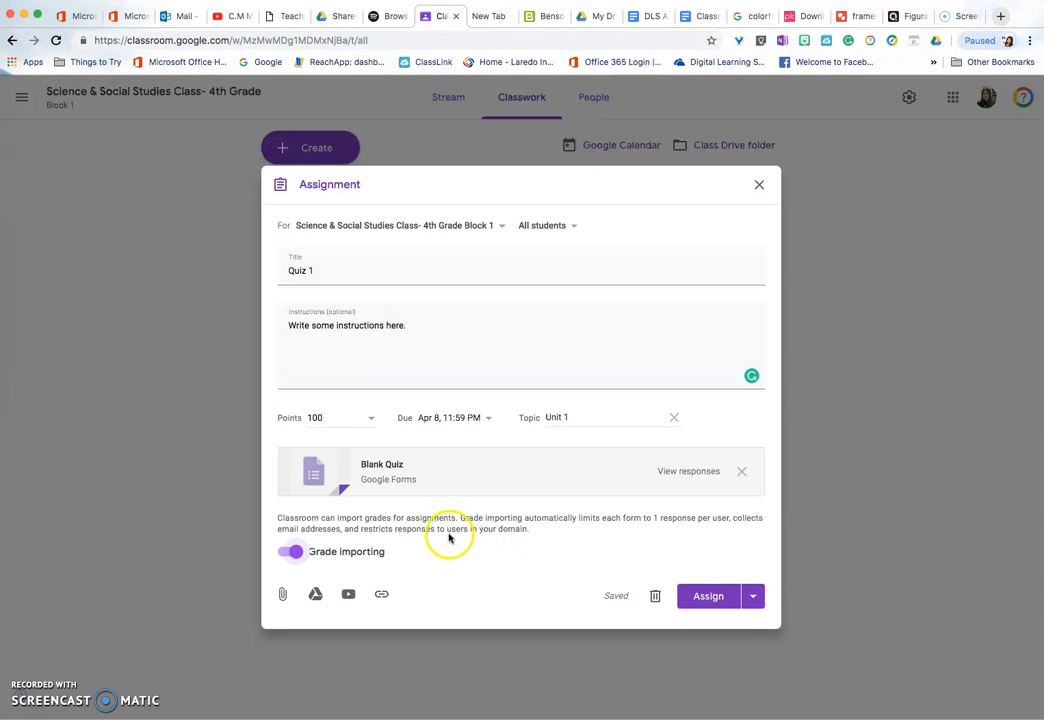
# Step: Open the attached Blank Quiz form, title it "Quiz 1" and add the description "Describe here."
pyautogui.click(373, 467)
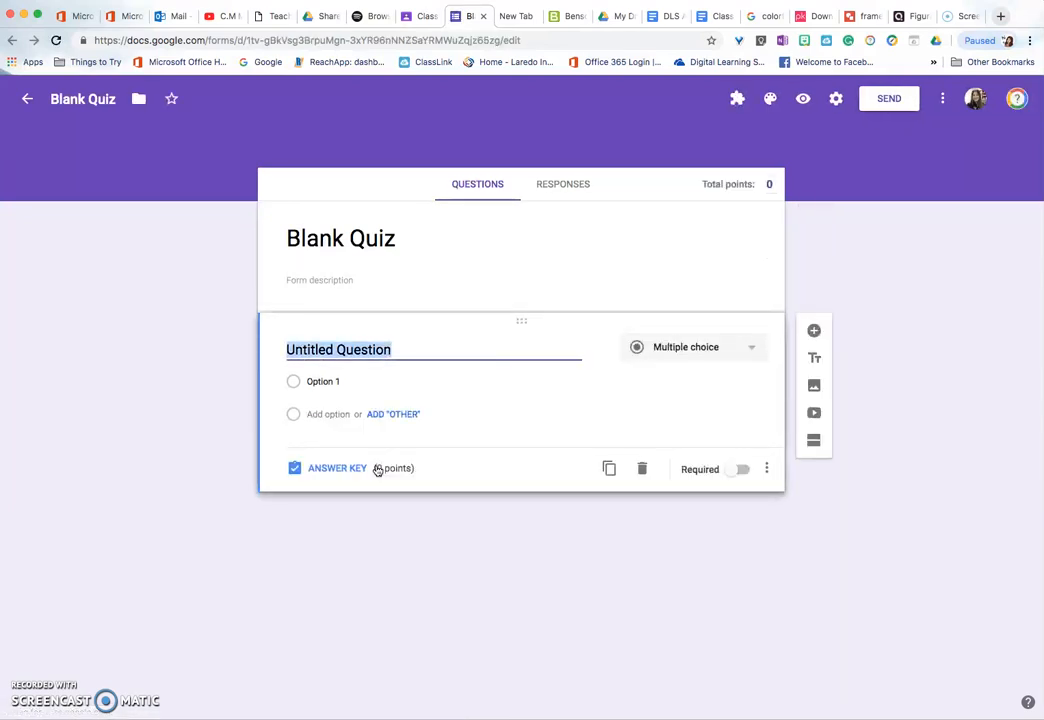
pyautogui.click(415, 243)
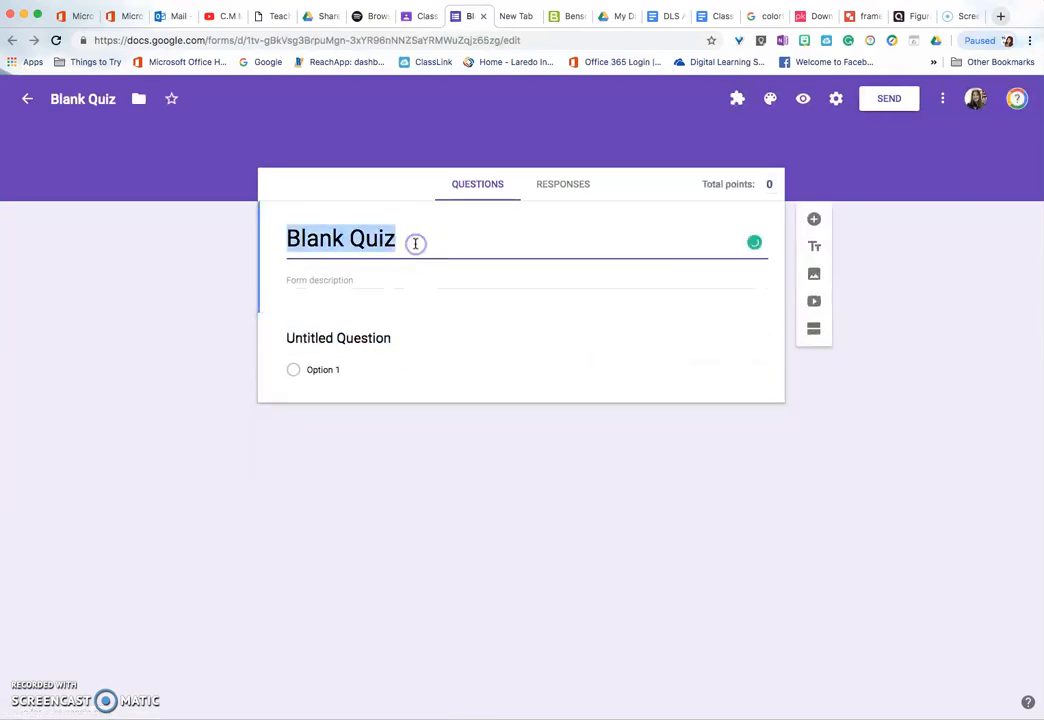
pyautogui.write('Quiz 1')
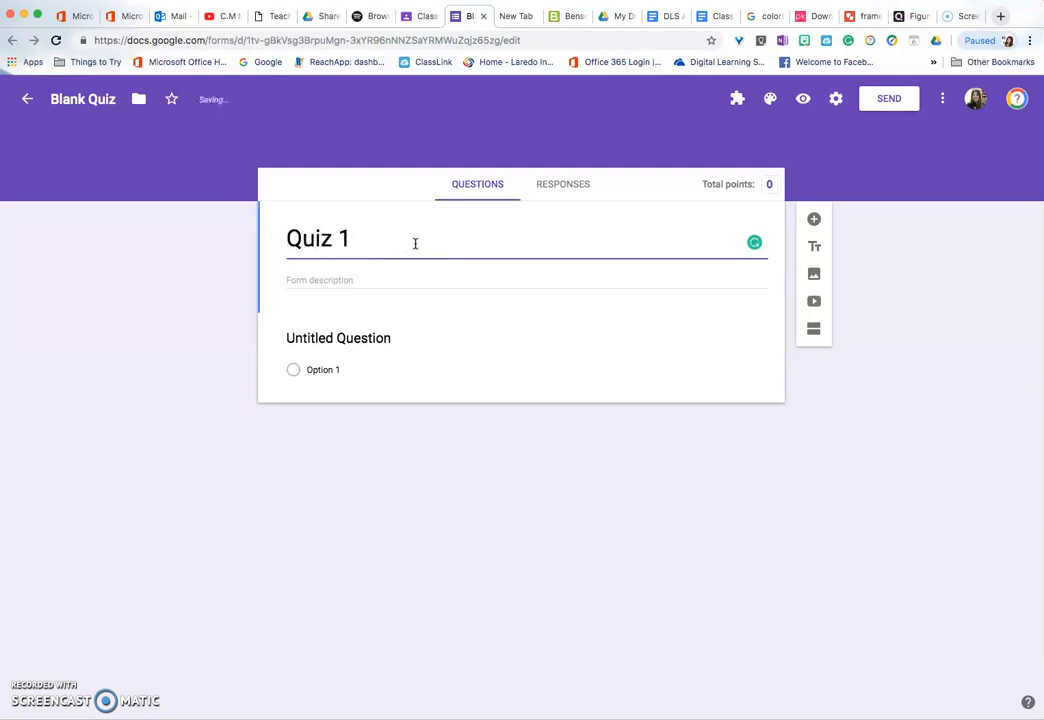
pyautogui.click(376, 284)
pyautogui.write('Desc')
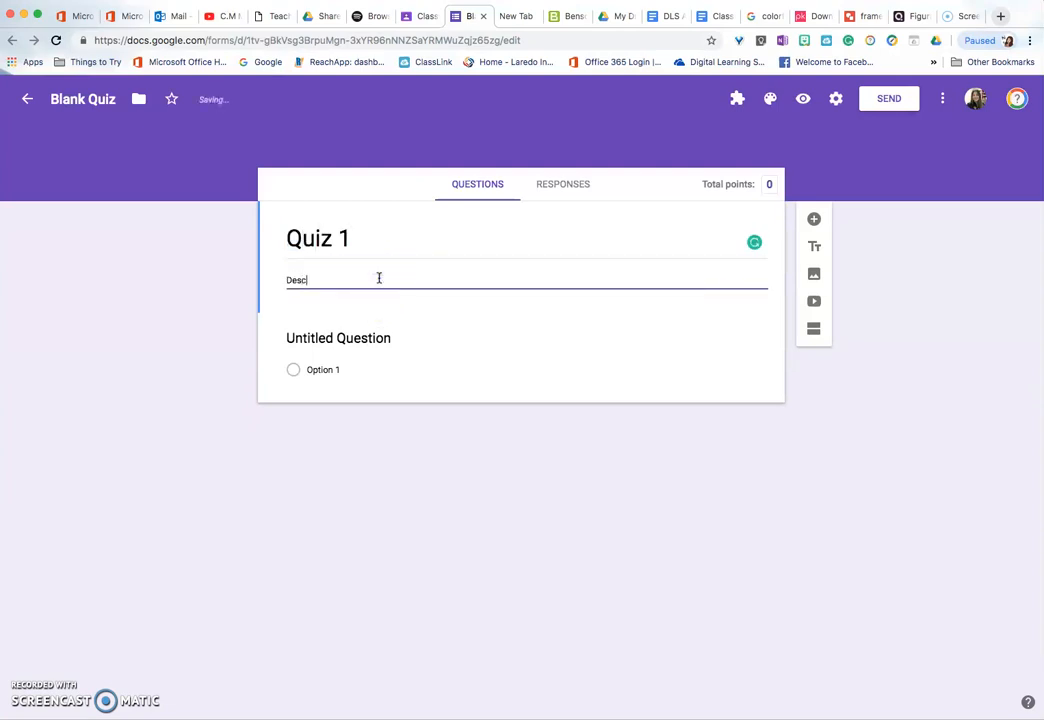
pyautogui.write('riv')
# Step: Name the first multiple-choice question "Q1" and give it the answer options A, B, C and D
pyautogui.click(368, 336)
pyautogui.write('Q1')
pyautogui.click(300, 383)
pyautogui.write('A')
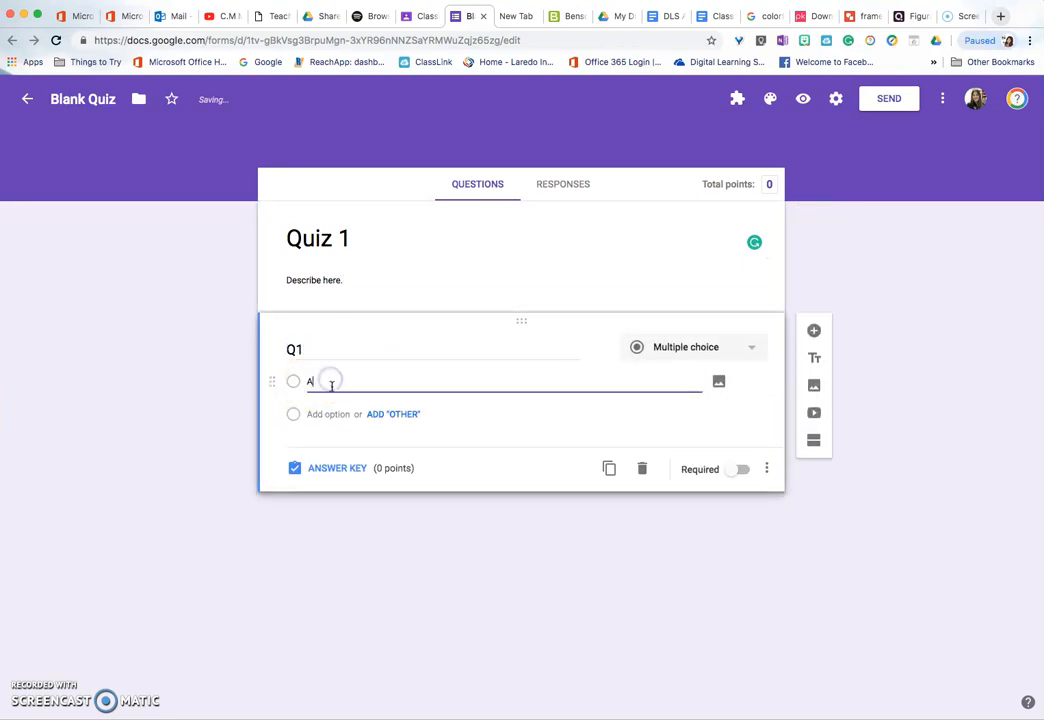
pyautogui.click(366, 375)
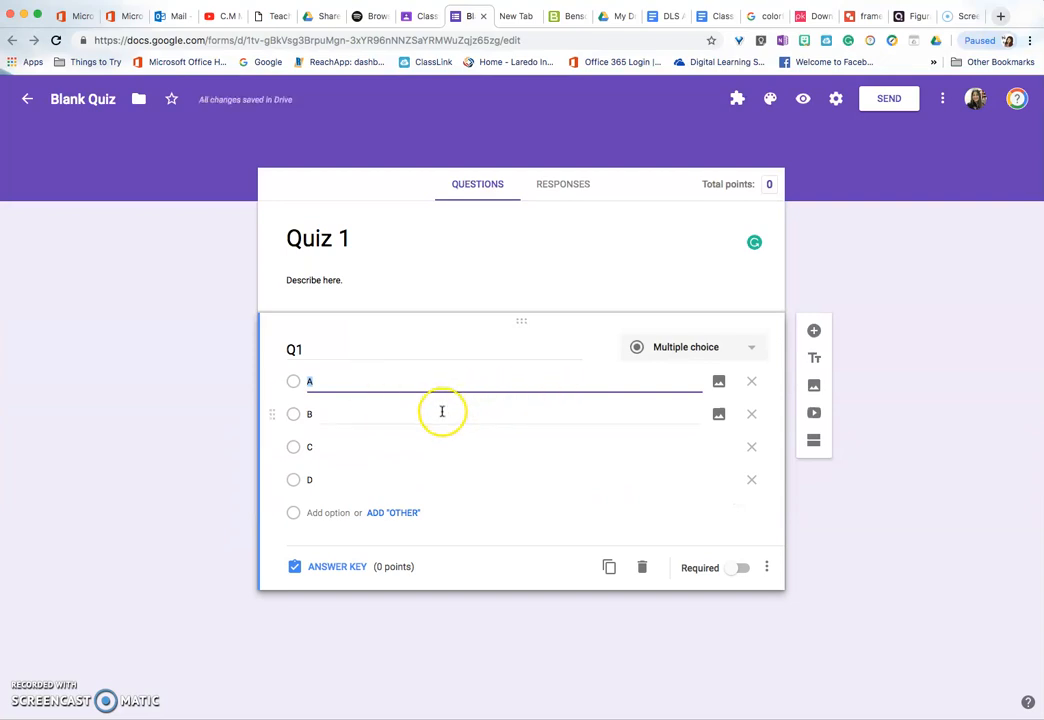
# Step: In Q1's answer key, mark B correct and enter the incorrect-answer feedback "Remember the notes from last week. Make sure to re-read those."
pyautogui.click(337, 567)
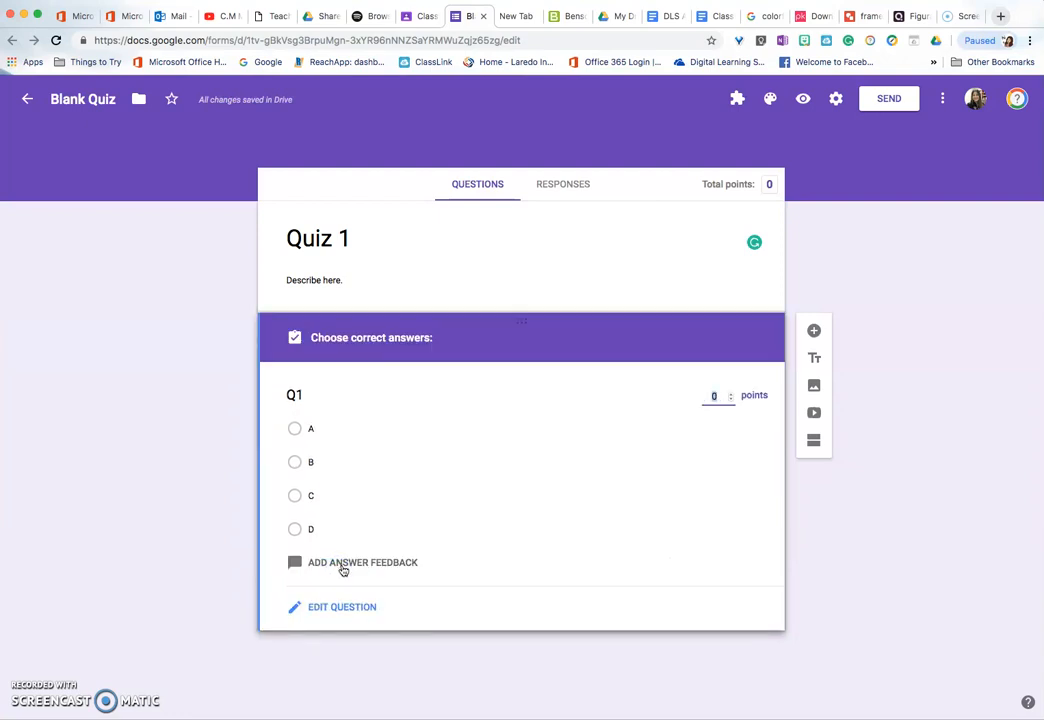
pyautogui.click(296, 462)
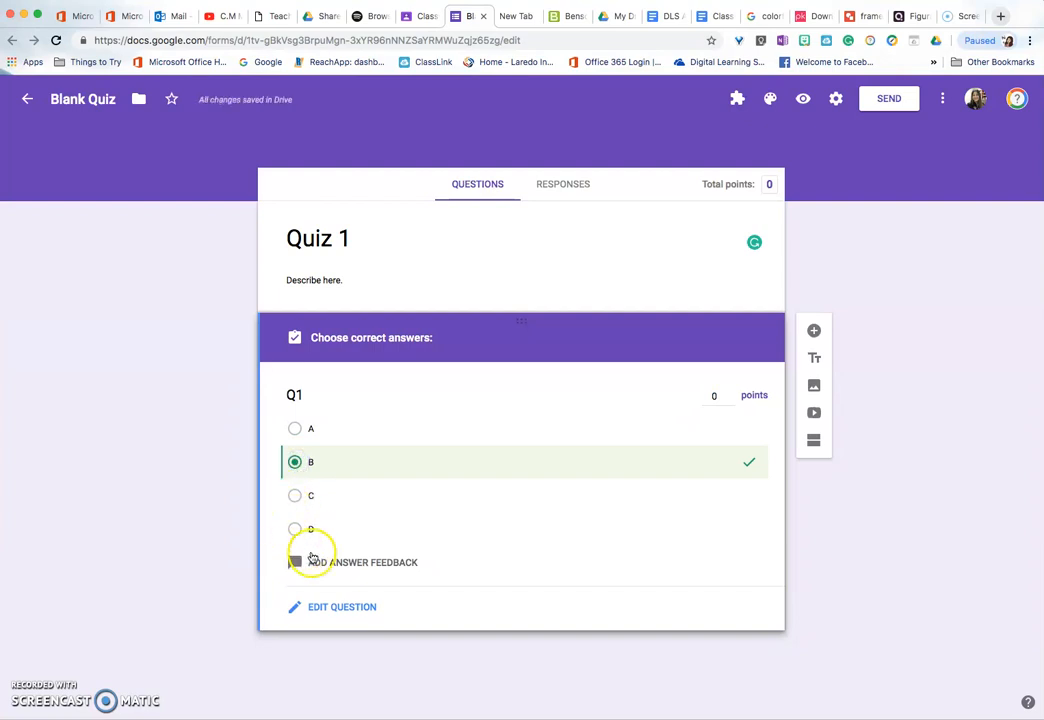
pyautogui.click(377, 565)
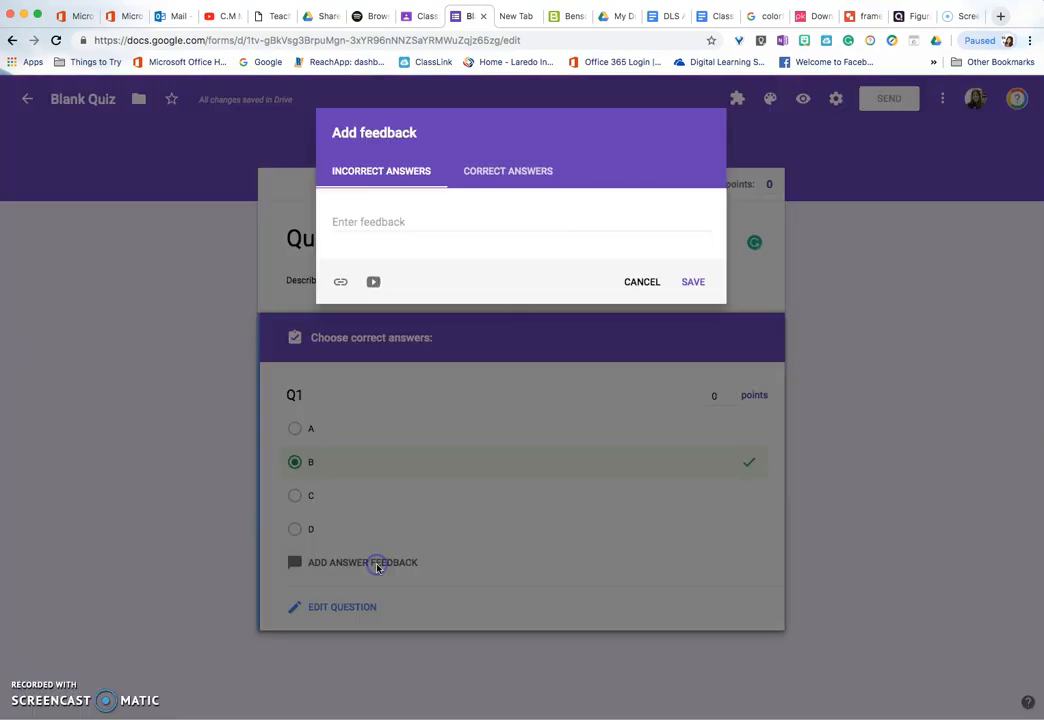
pyautogui.click(414, 221)
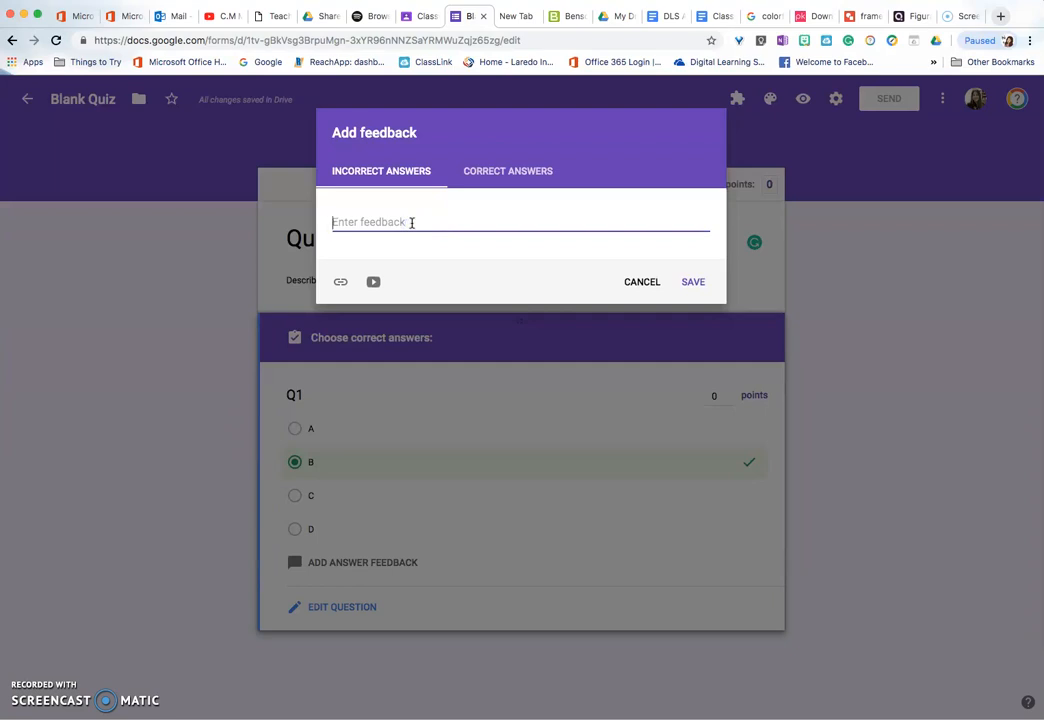
pyautogui.write('Remember the notes from last week. Make sure to re-read those.')
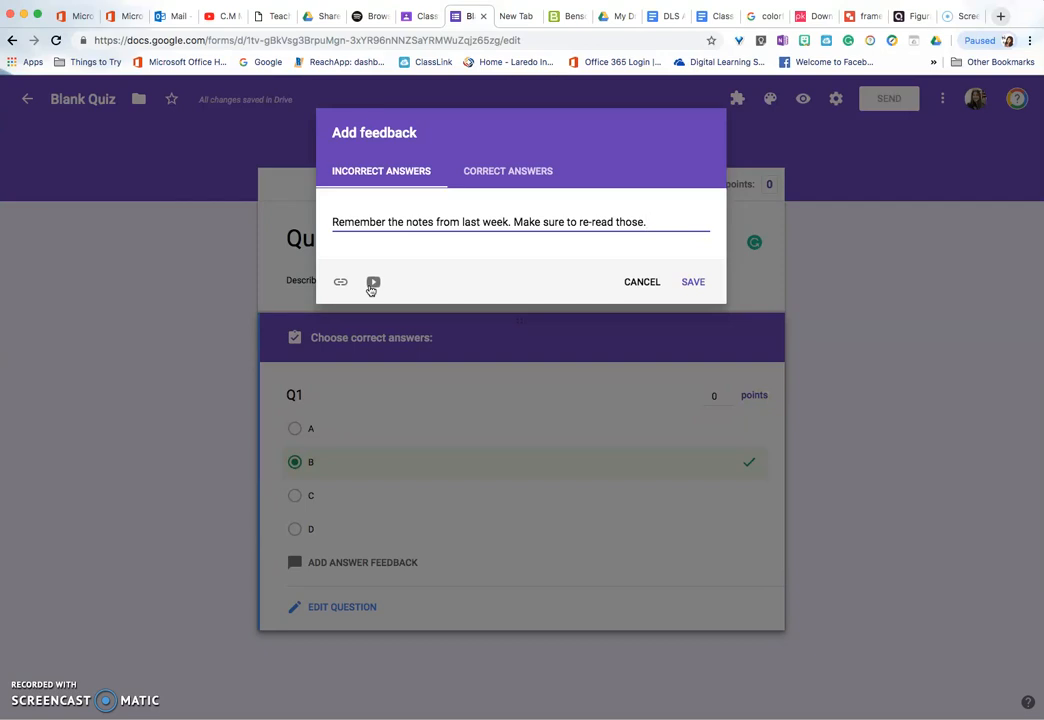
pyautogui.click(341, 285)
# Step: Enter "Way to go! Keep up the great work!" as Q1's correct-answer feedback and save the feedback
pyautogui.click(519, 175)
pyautogui.click(408, 223)
pyautogui.write('Way to g')
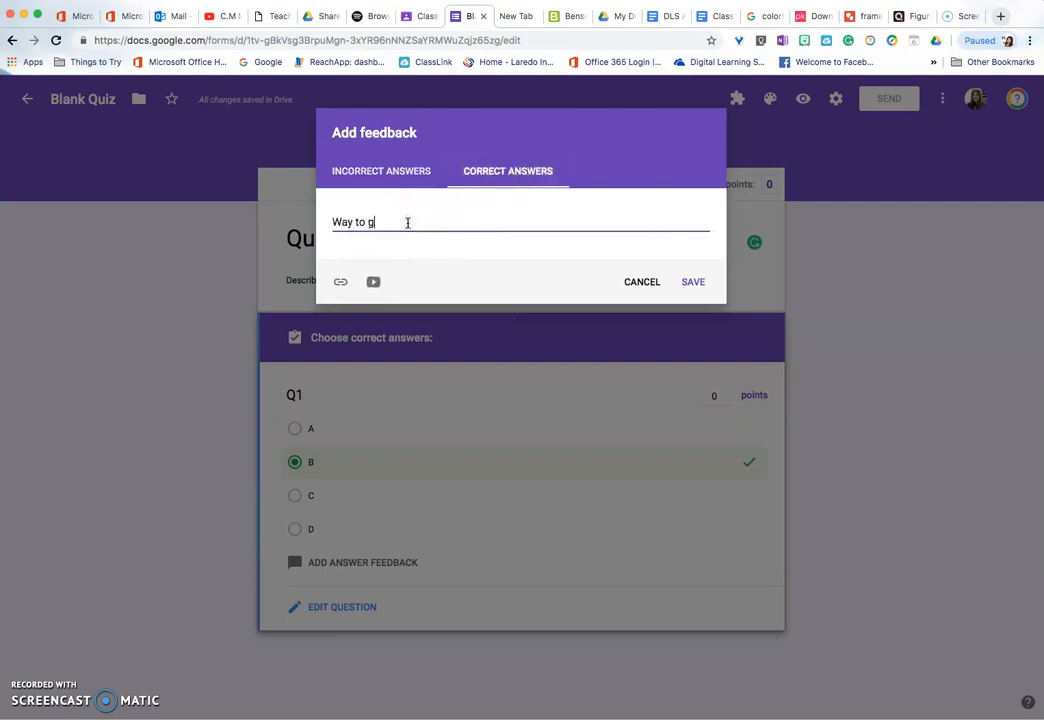
pyautogui.write('o! Keep up the great work!')
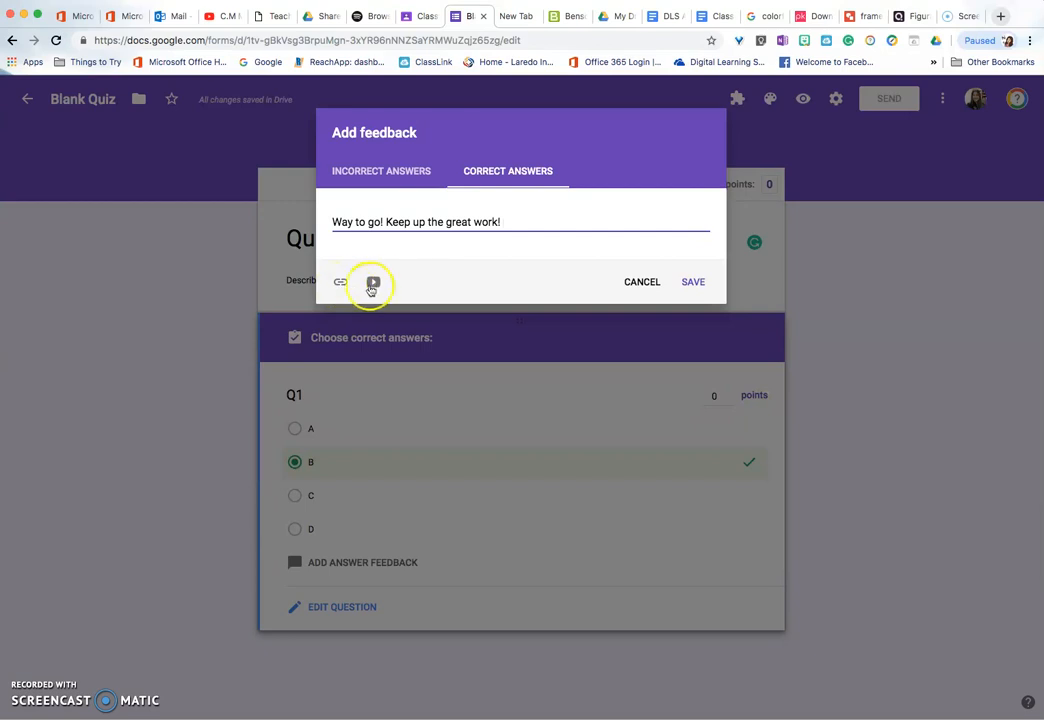
pyautogui.click(693, 284)
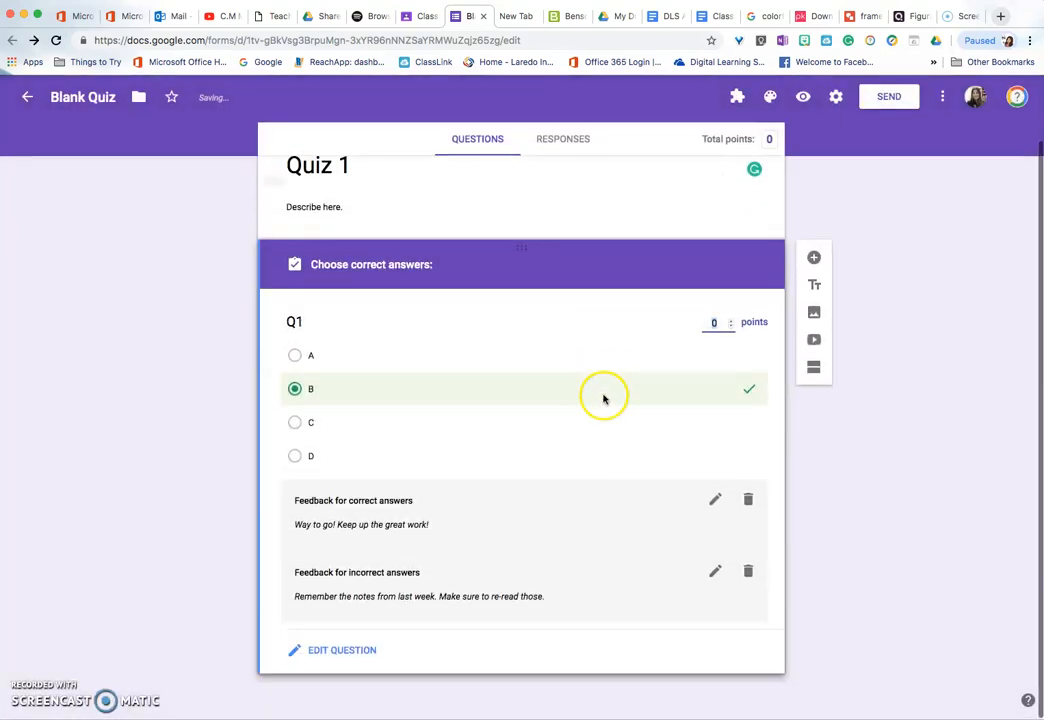
# Step: Set Q1's value to 10 points and add a new blank multiple-choice question below it
pyautogui.click(722, 326)
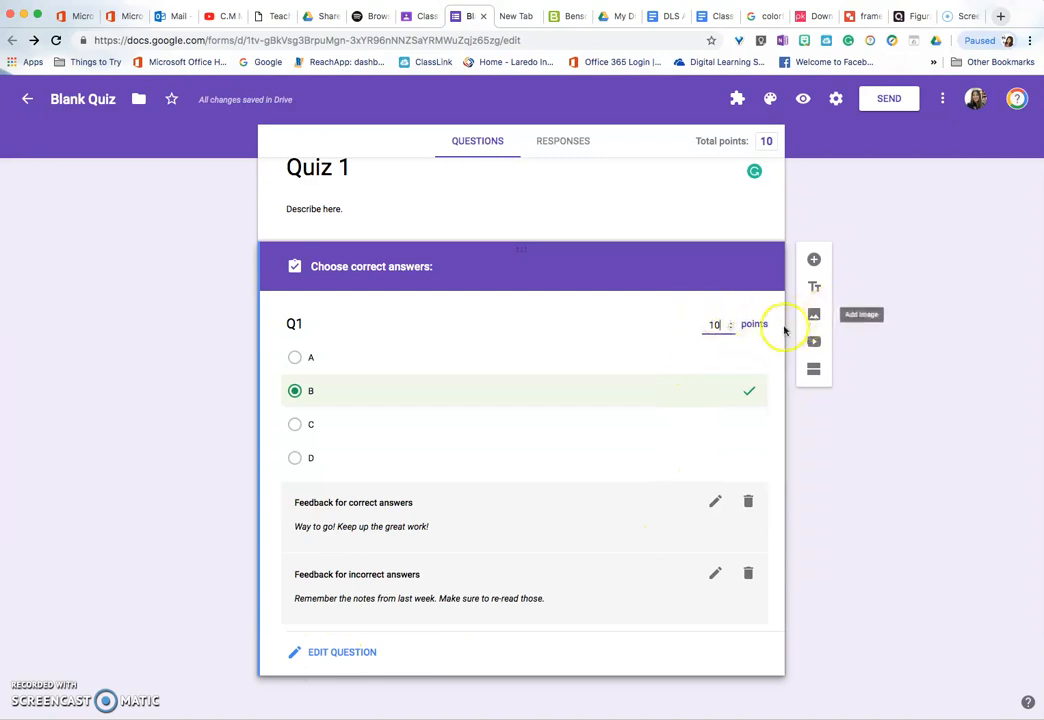
pyautogui.click(814, 259)
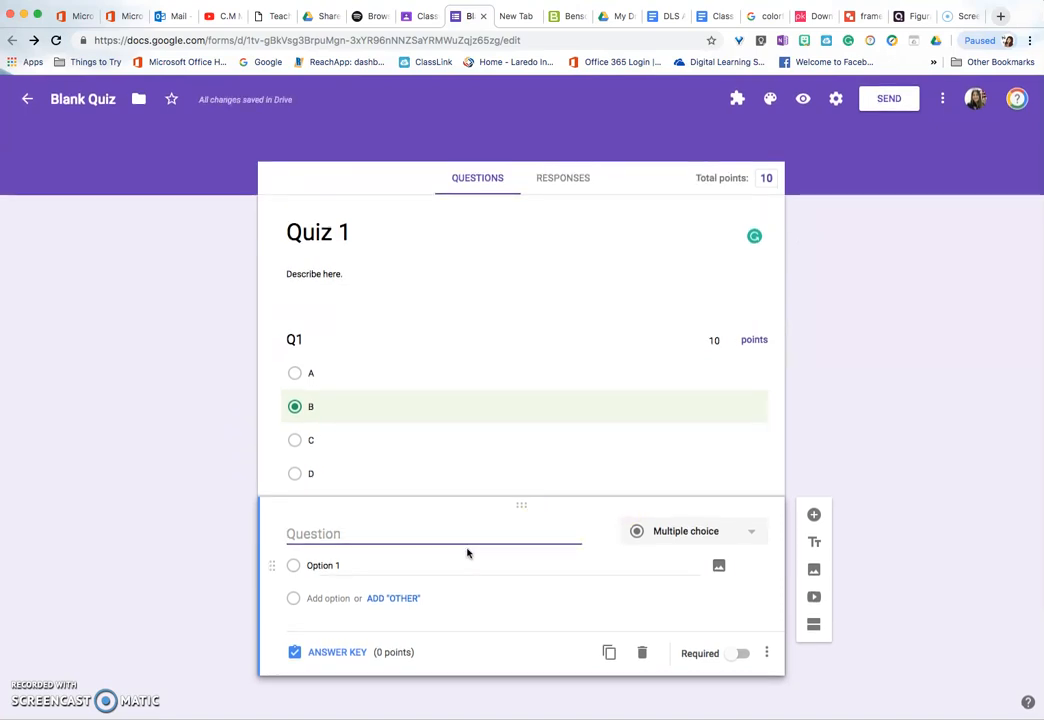
pyautogui.click(716, 531)
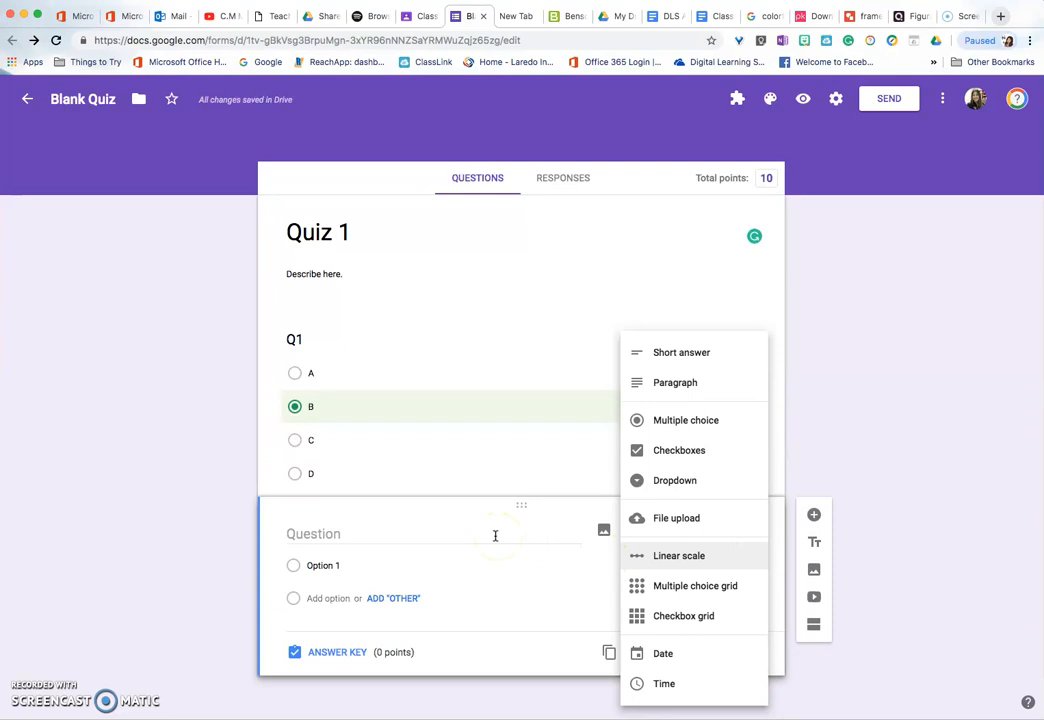
pyautogui.click(414, 539)
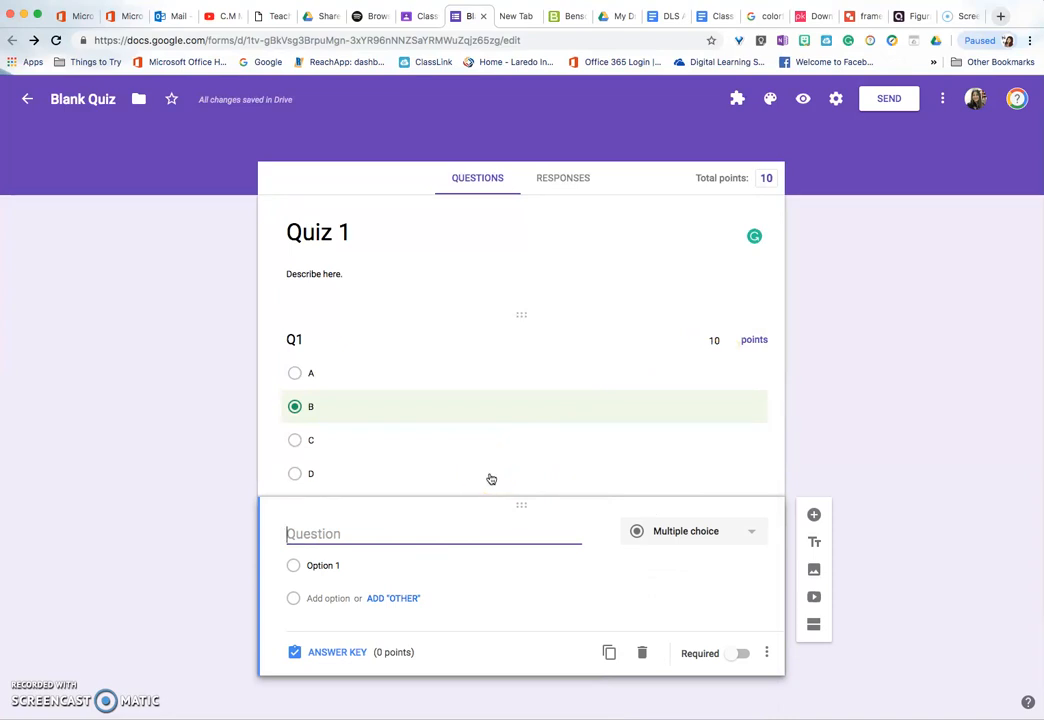
pyautogui.scroll(1, 490, 477)
pyautogui.click(515, 463)
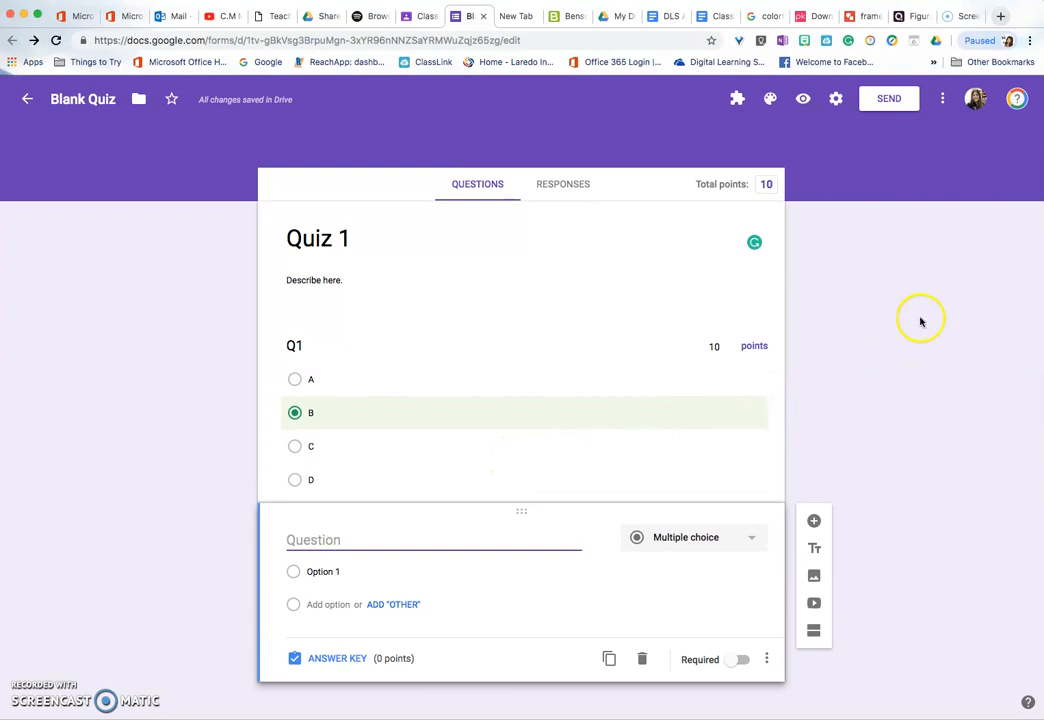
# Step: Leave the form, return to Google Classroom and assign the Quiz 1 assignment to all students
pyautogui.click(27, 99)
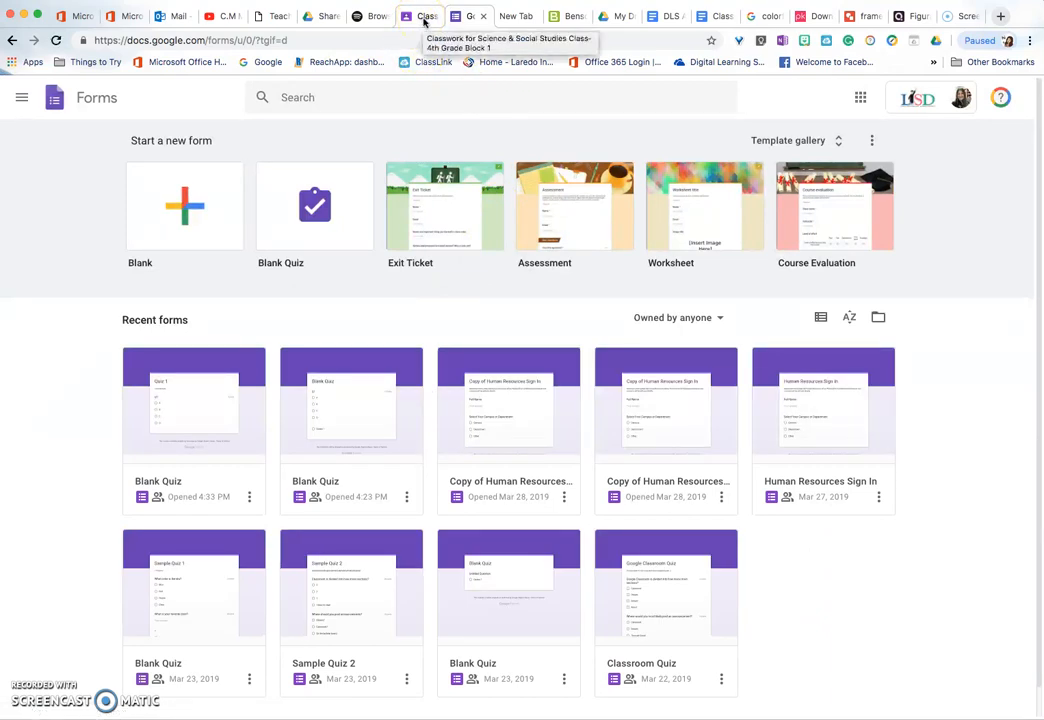
pyautogui.click(421, 22)
pyautogui.click(421, 17)
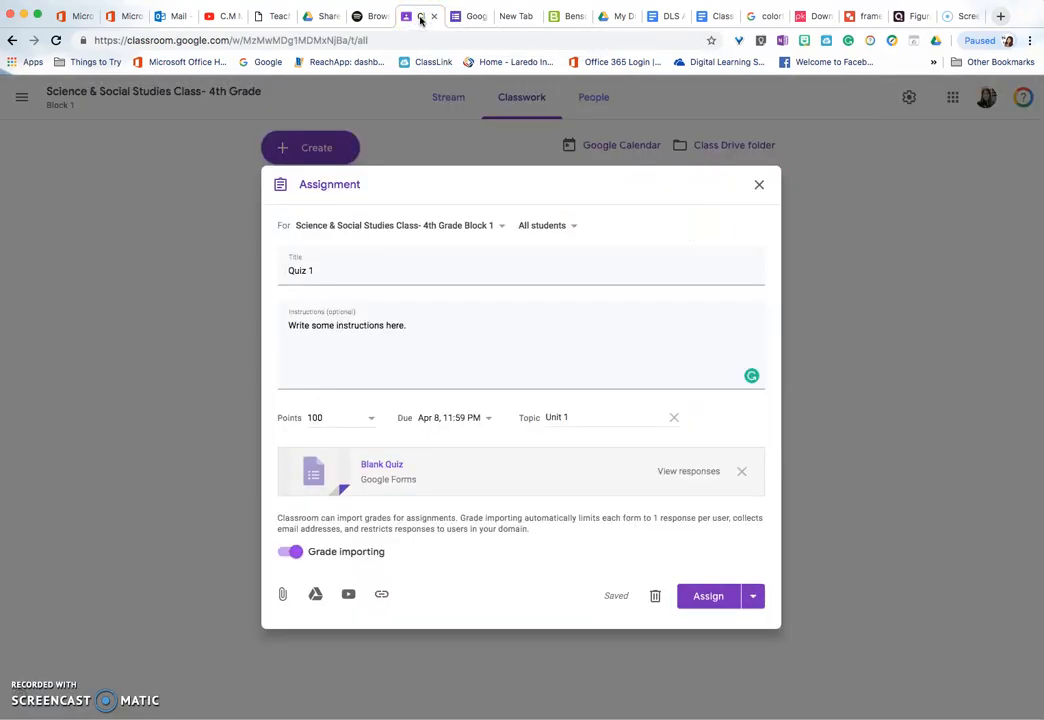
pyautogui.click(707, 597)
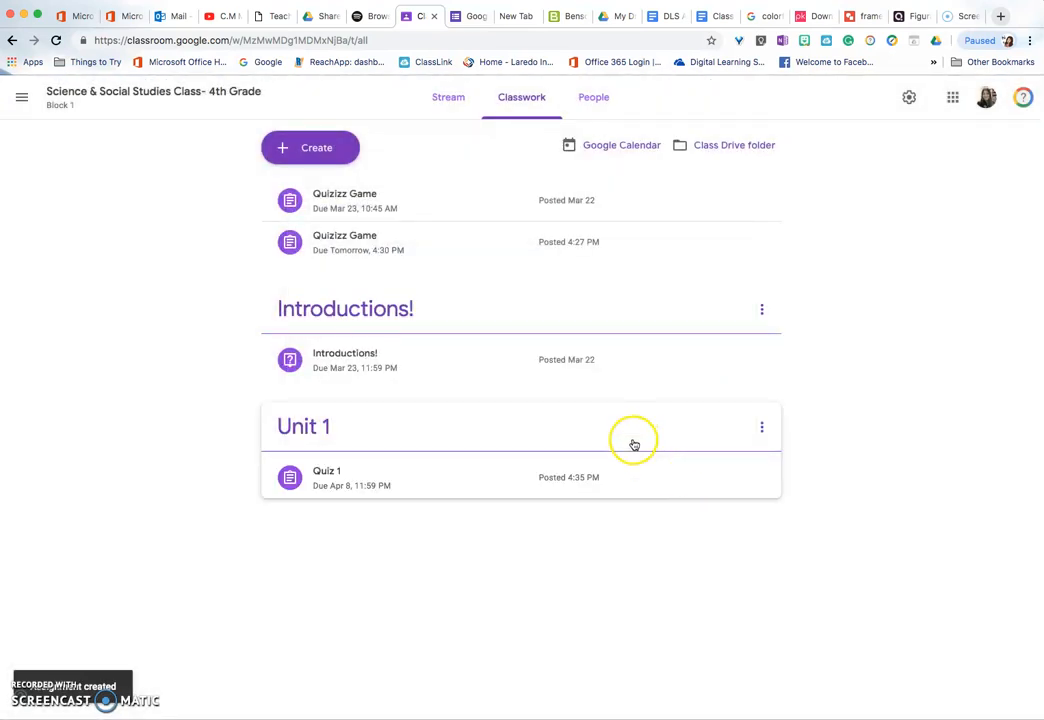
# Step: Reopen the Quiz 1 assignment under Unit 1 for editing, review its settings and save it
pyautogui.click(761, 482)
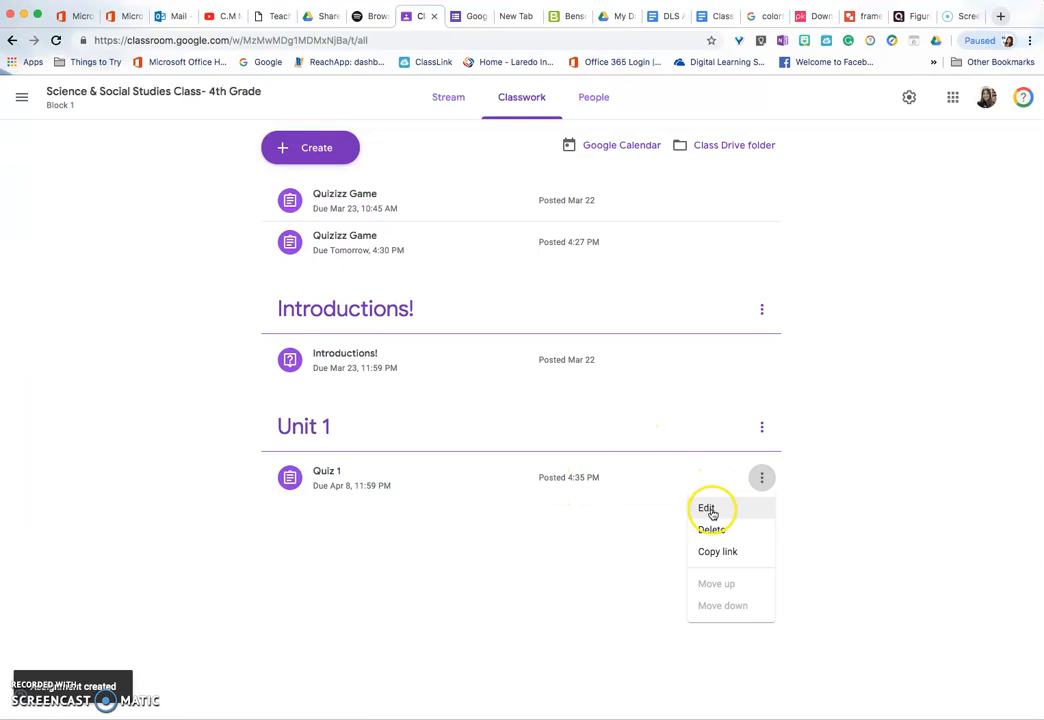
pyautogui.click(711, 508)
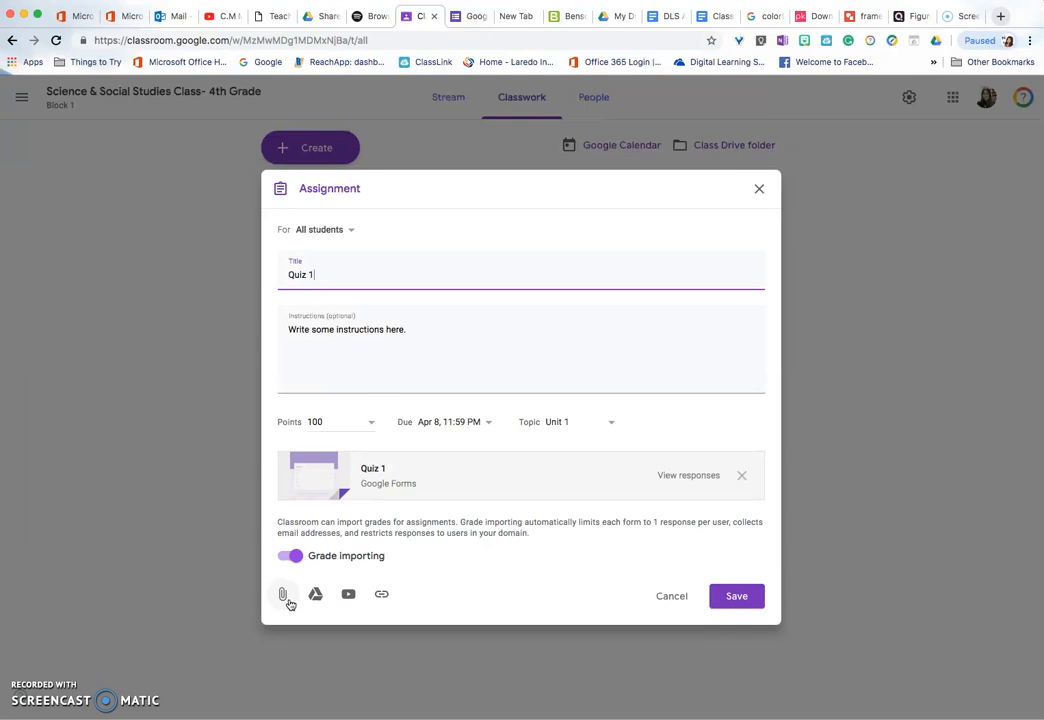
pyautogui.click(748, 599)
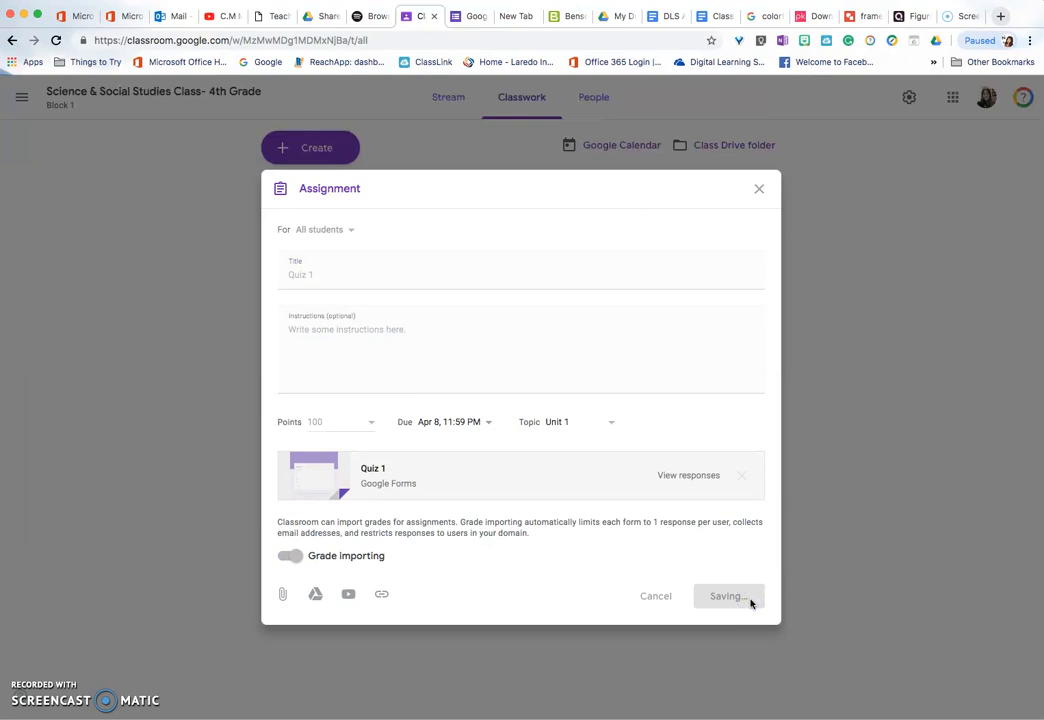